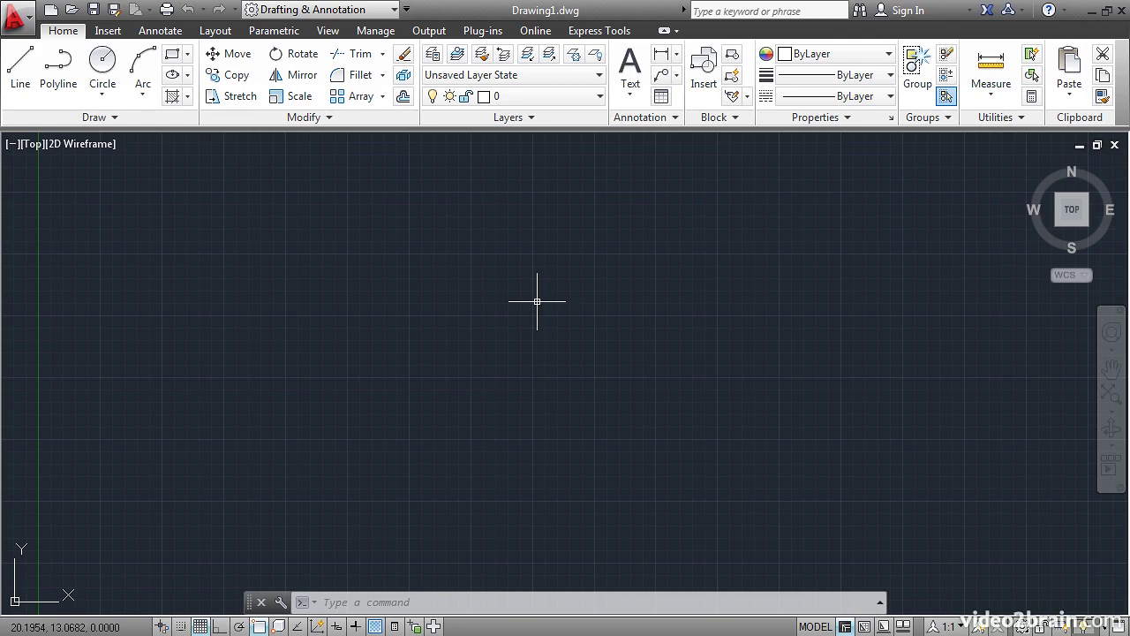
# Create a new drawing from the "acad -Named Plot Styles" template
pyautogui.click(52, 13)
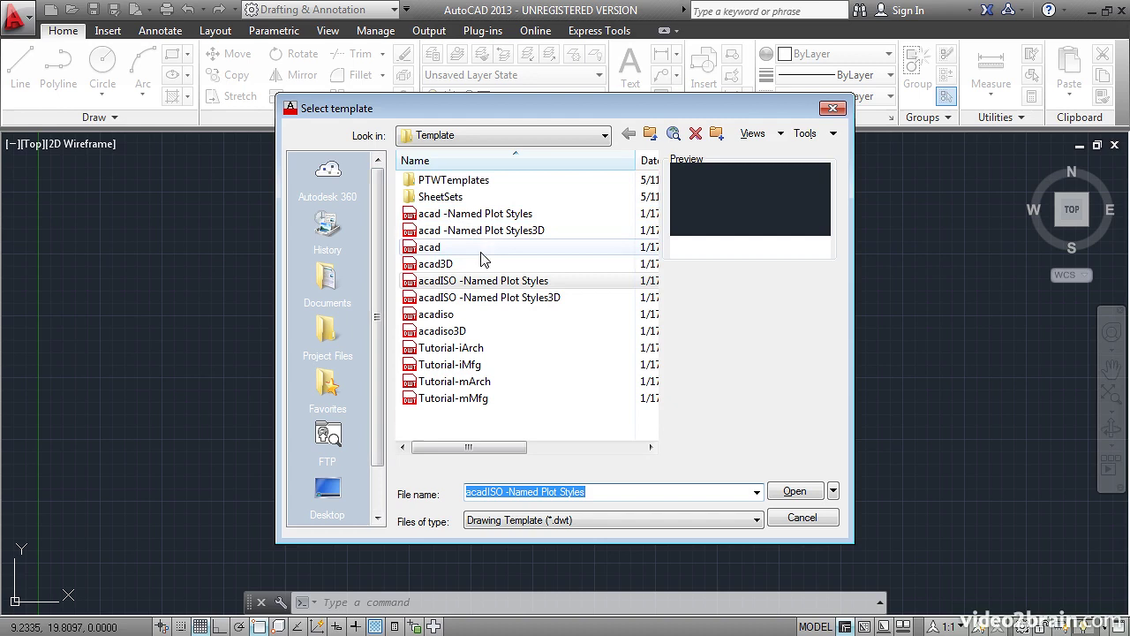
pyautogui.click(554, 216)
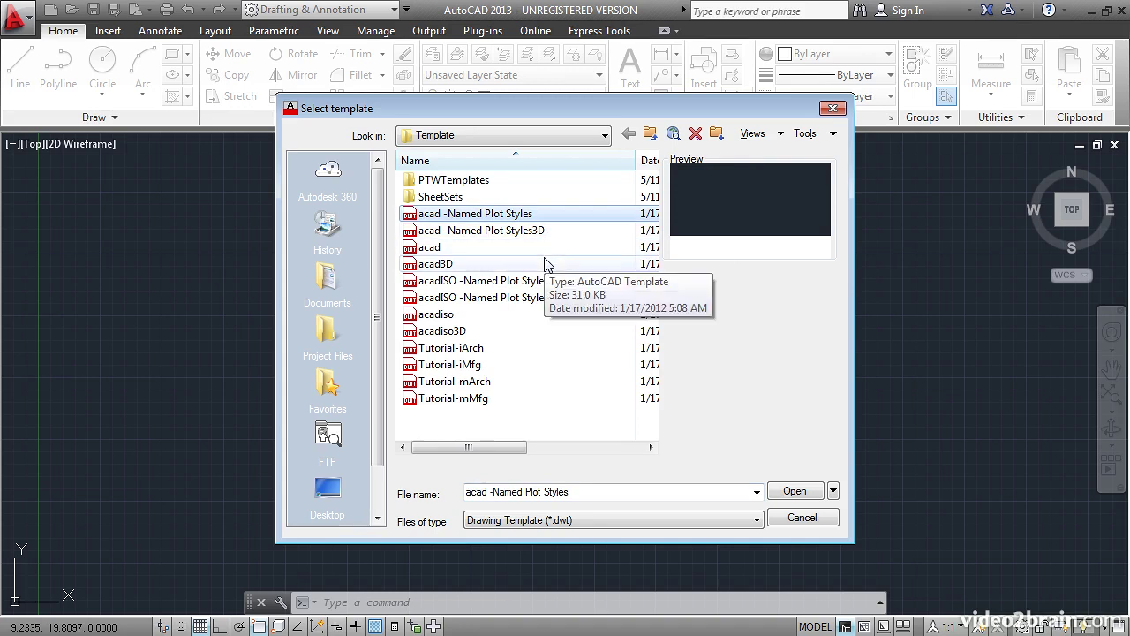
pyautogui.click(496, 283)
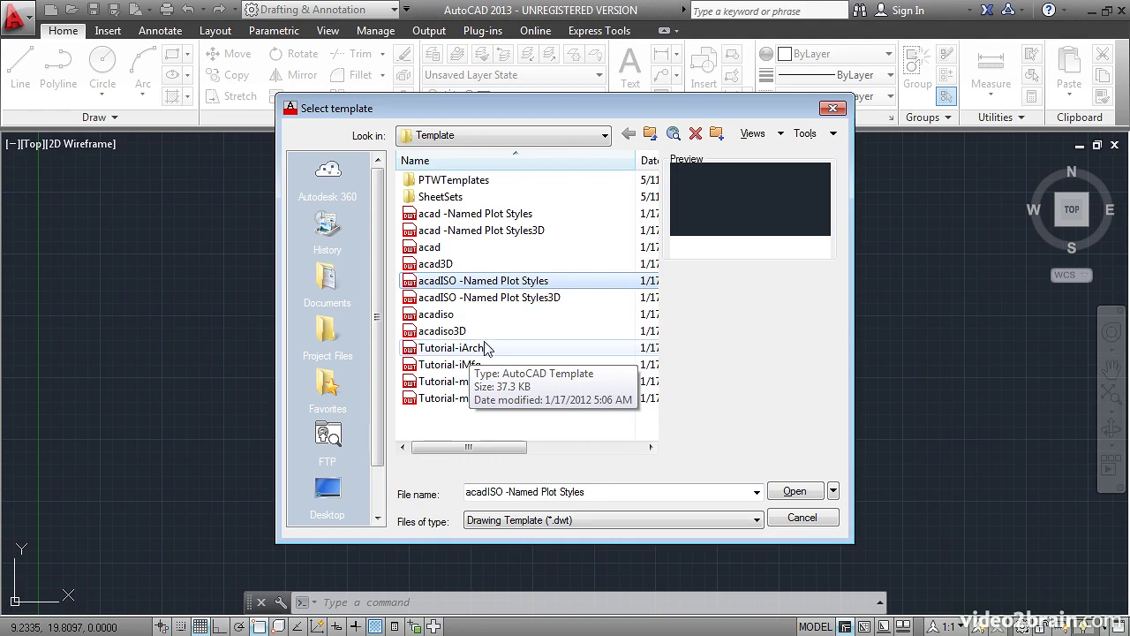
pyautogui.click(459, 250)
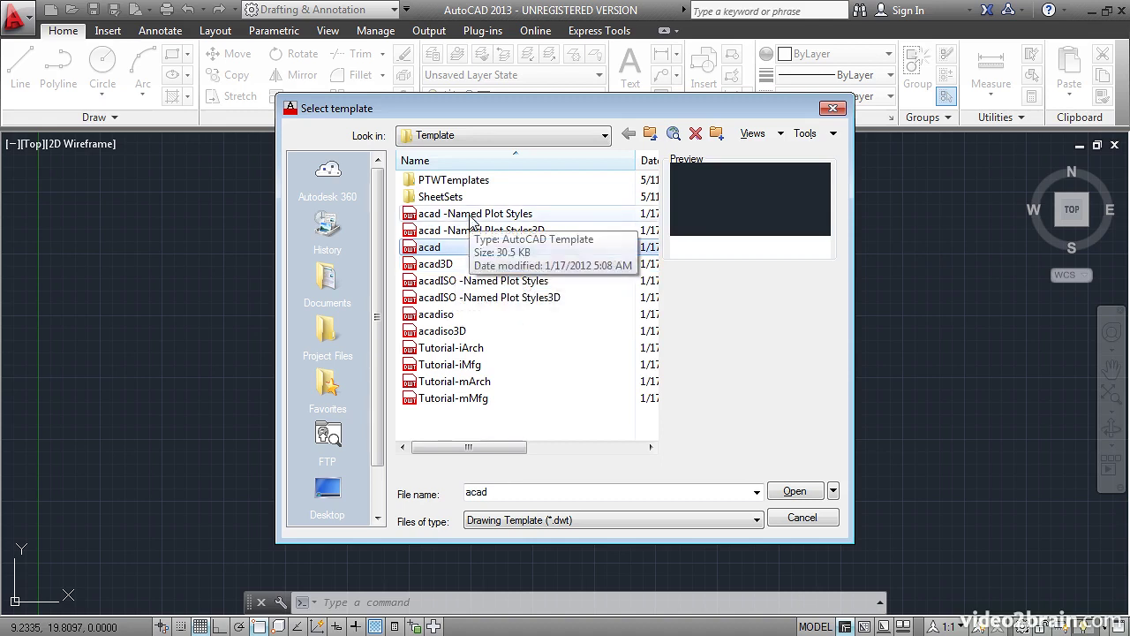
pyautogui.click(471, 216)
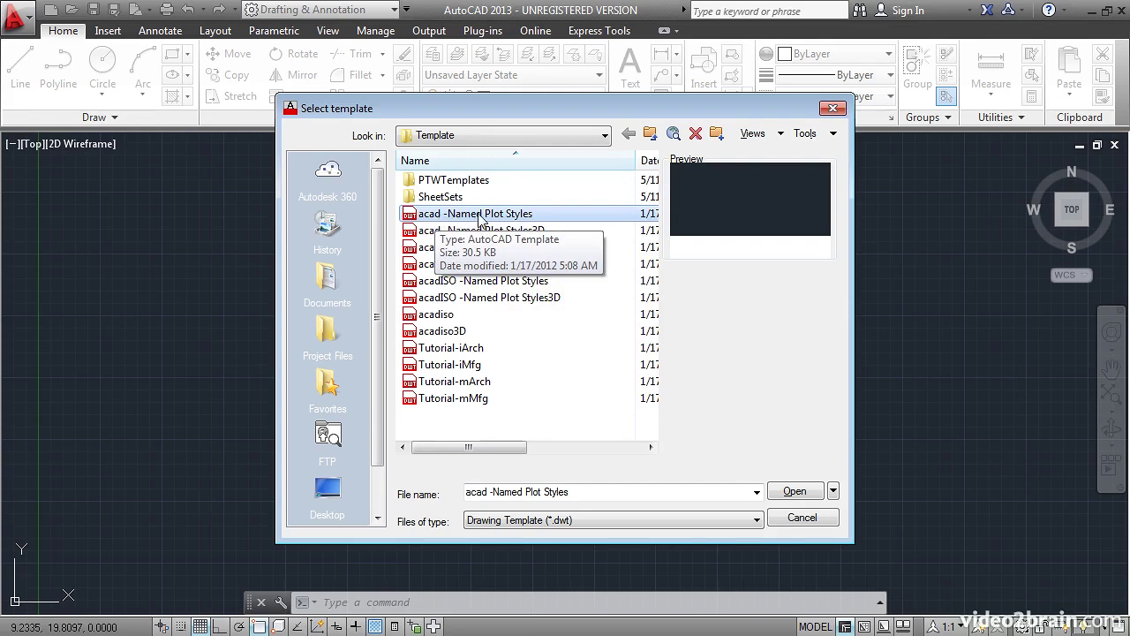
pyautogui.click(784, 491)
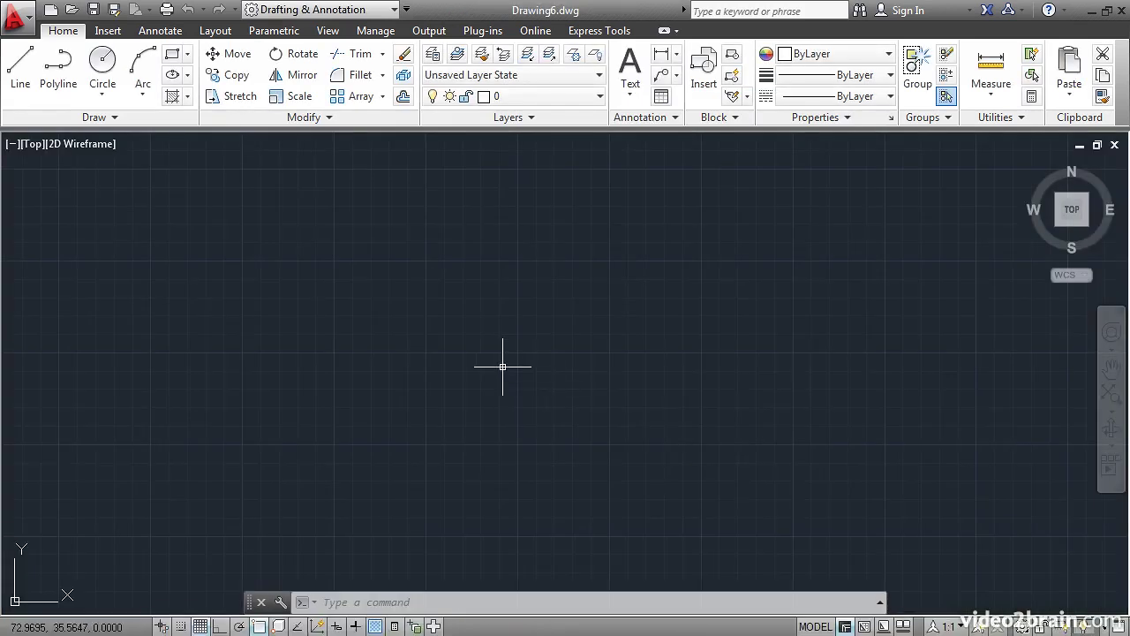
# Set the drawing's length units to Architectural and accept East as the base angle direction
pyautogui.write('UN')
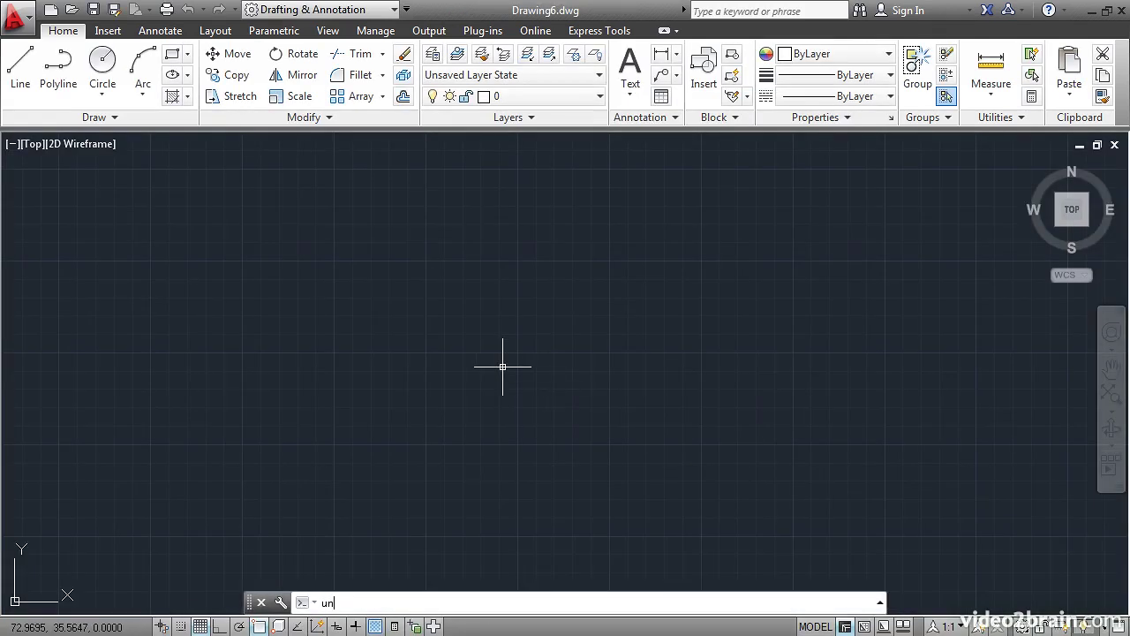
pyautogui.press('Return')
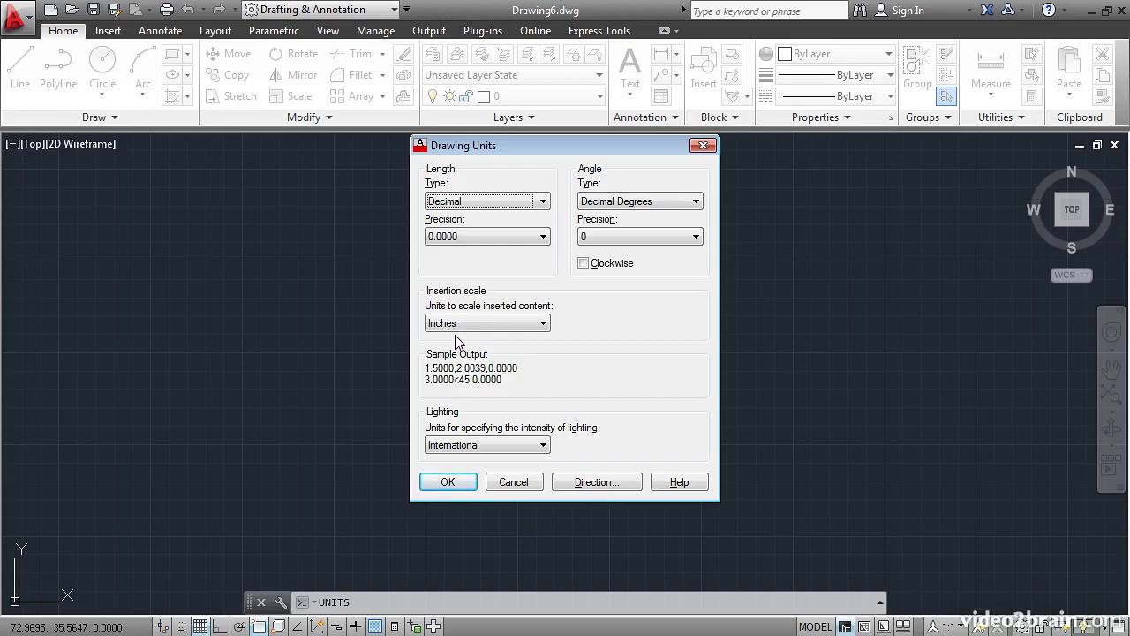
pyautogui.click(541, 202)
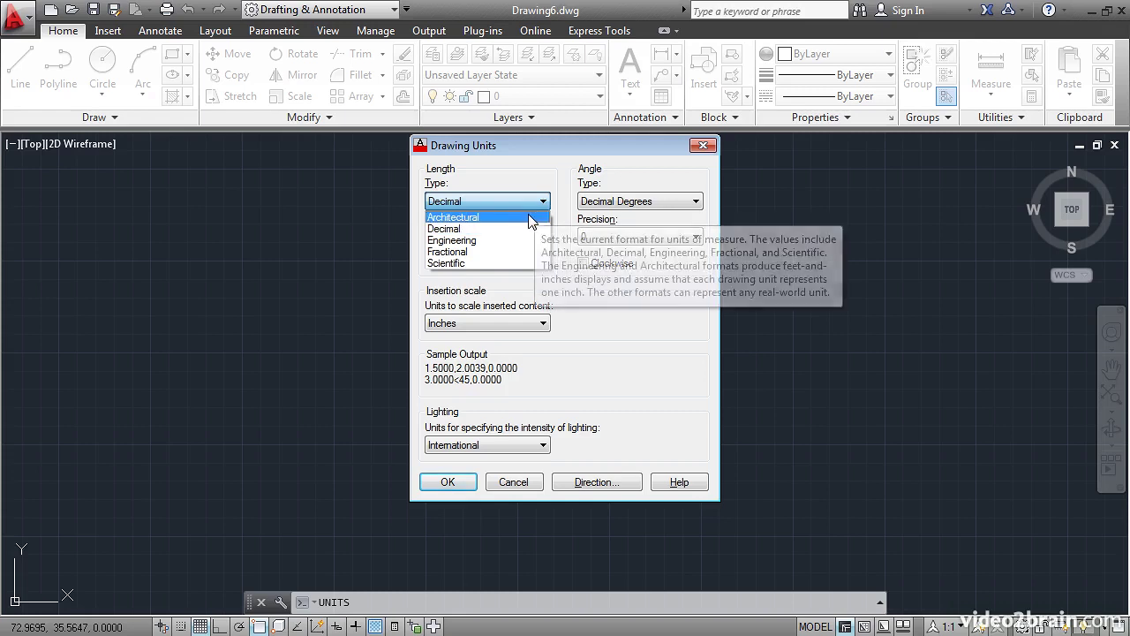
pyautogui.click(530, 218)
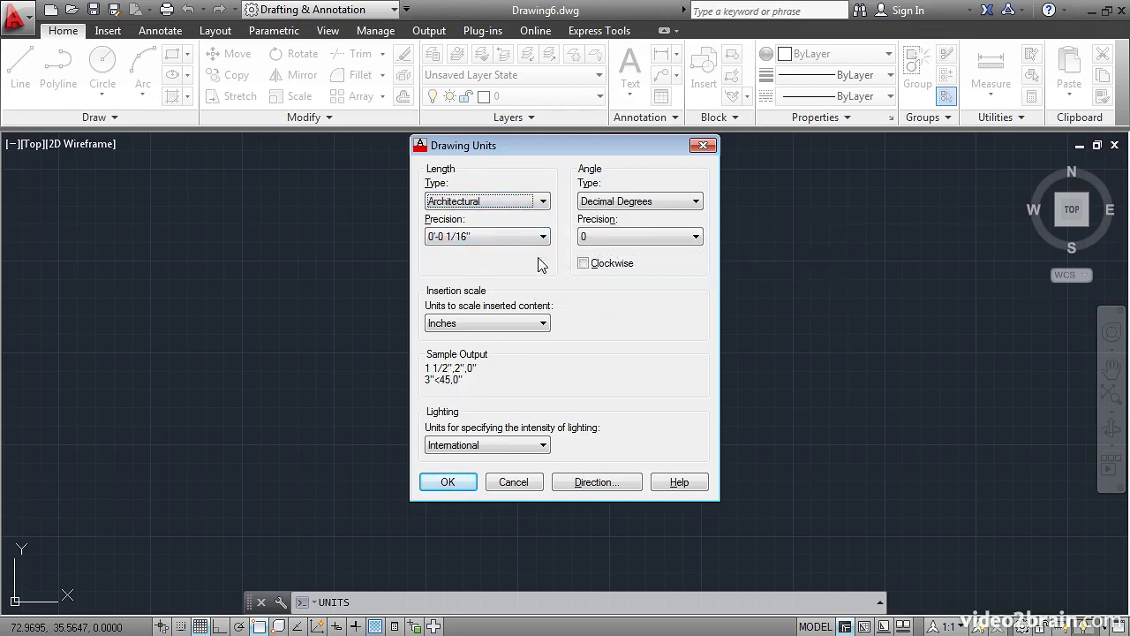
pyautogui.click(600, 484)
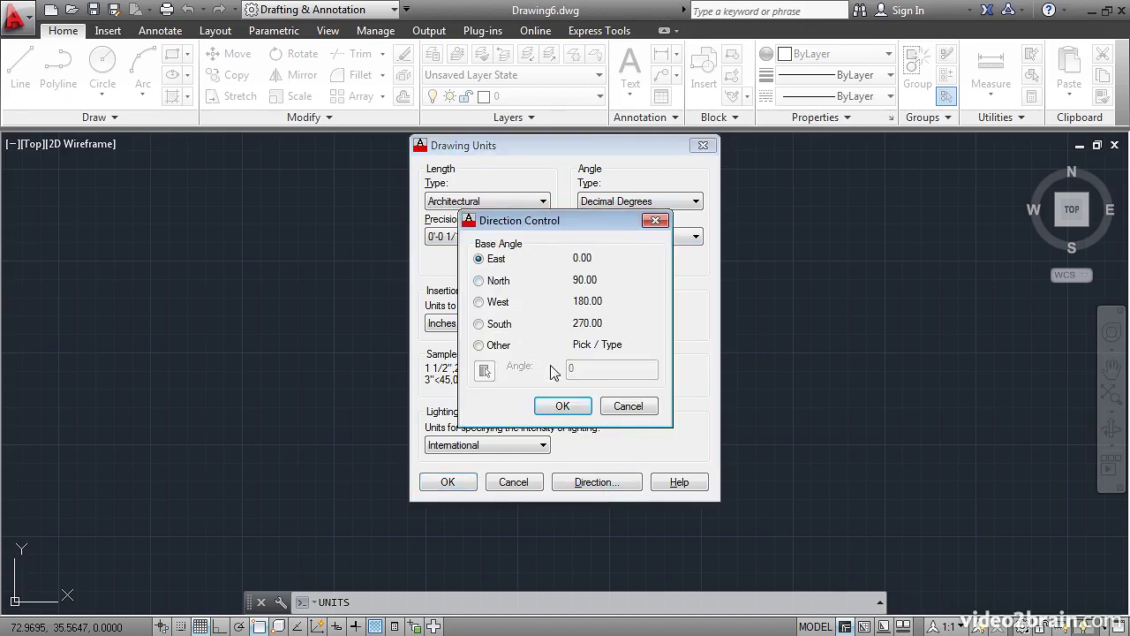
pyautogui.click(567, 406)
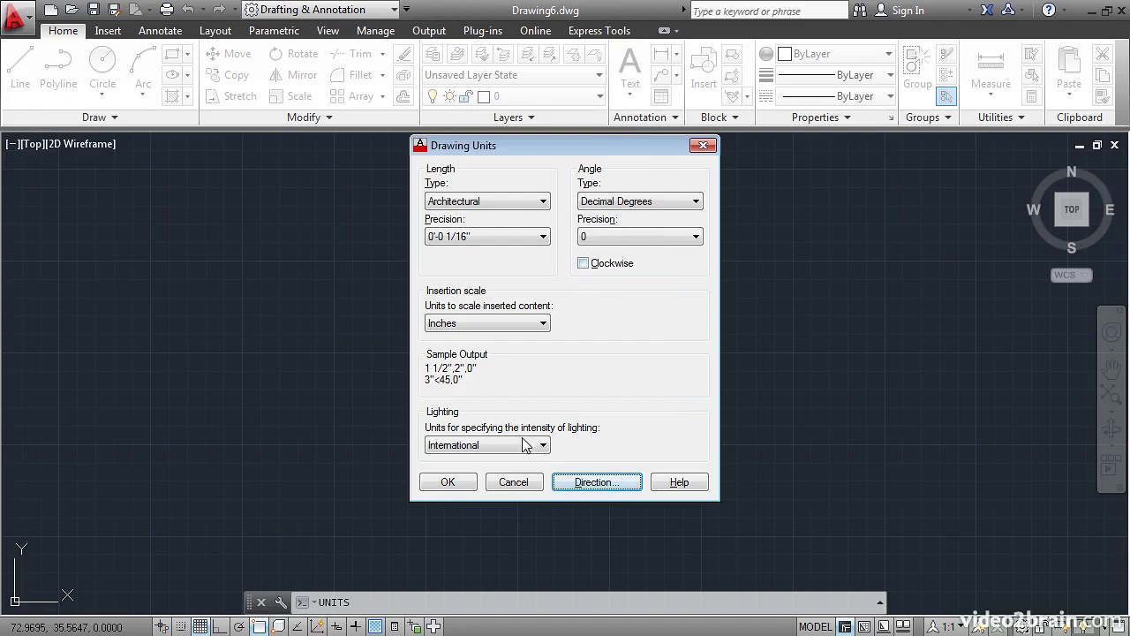
pyautogui.click(461, 481)
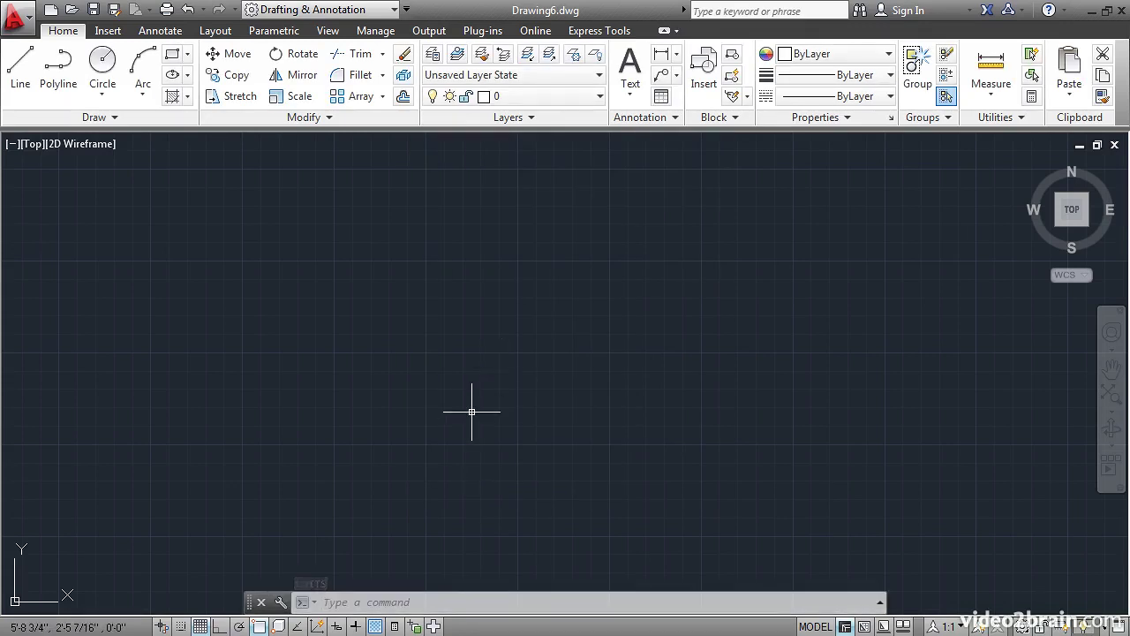
# Create a new layer named A-Wall
pyautogui.write('LA')
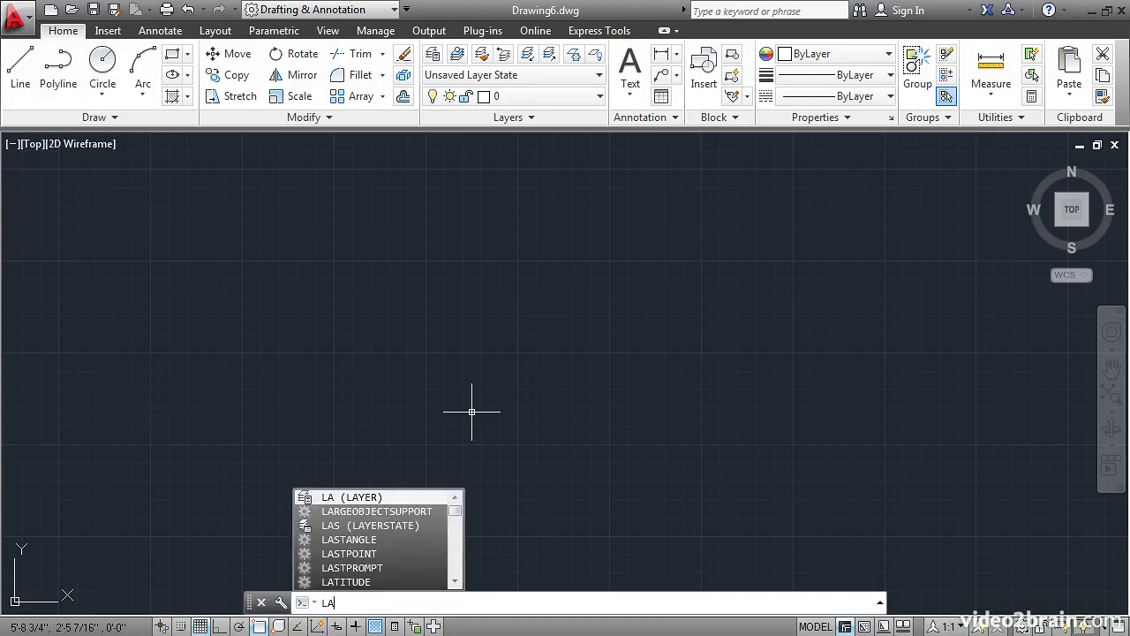
pyautogui.press('Return')
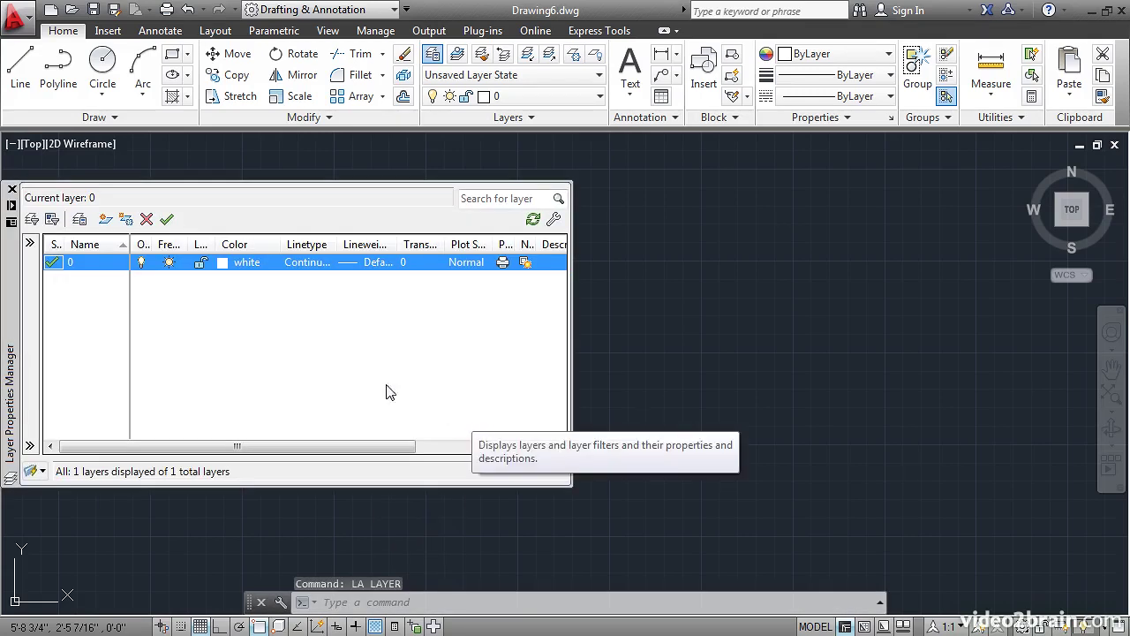
pyautogui.click(103, 224)
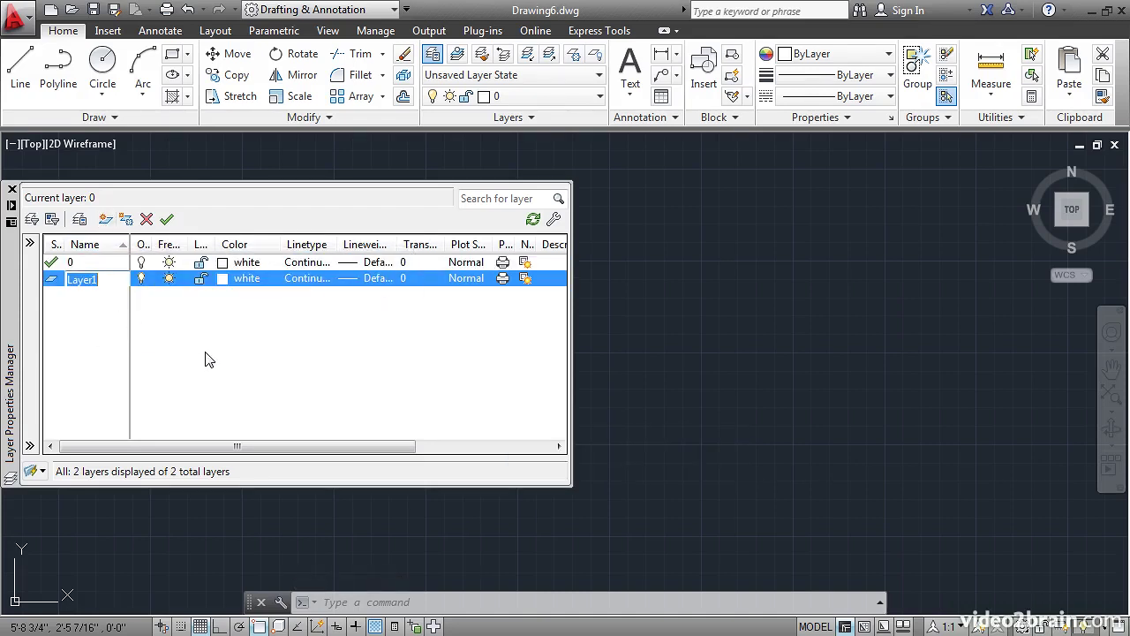
pyautogui.write('A-Wall')
pyautogui.press('Return')
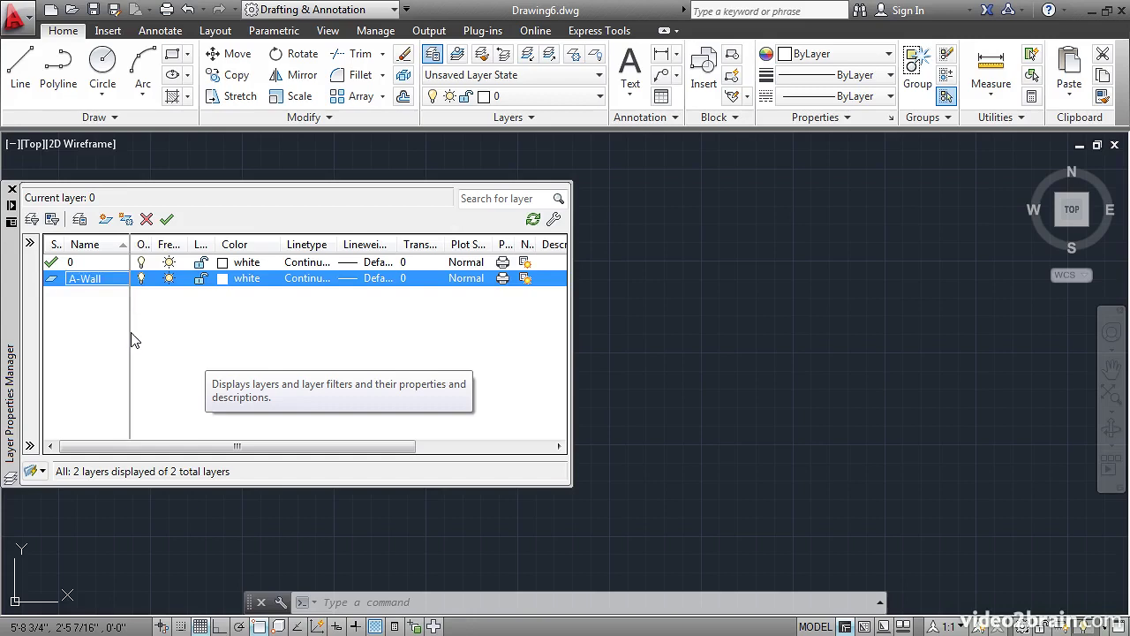
# Set the A-Wall layer's color to red
pyautogui.click(223, 286)
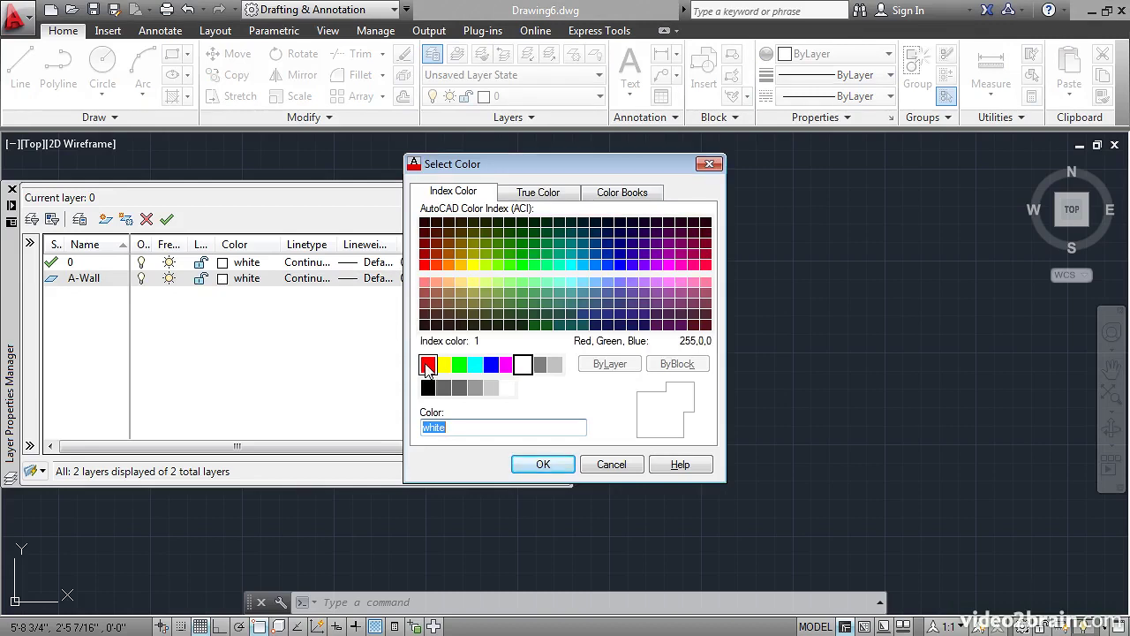
pyautogui.click(427, 364)
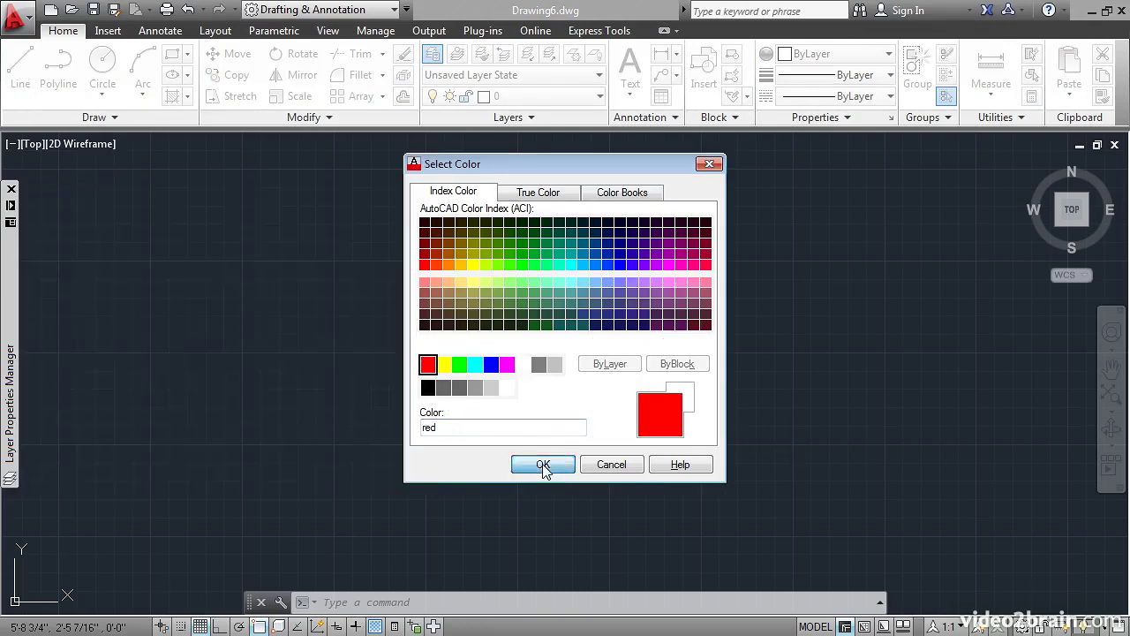
pyautogui.click(543, 465)
pyautogui.moveTo(14, 311)
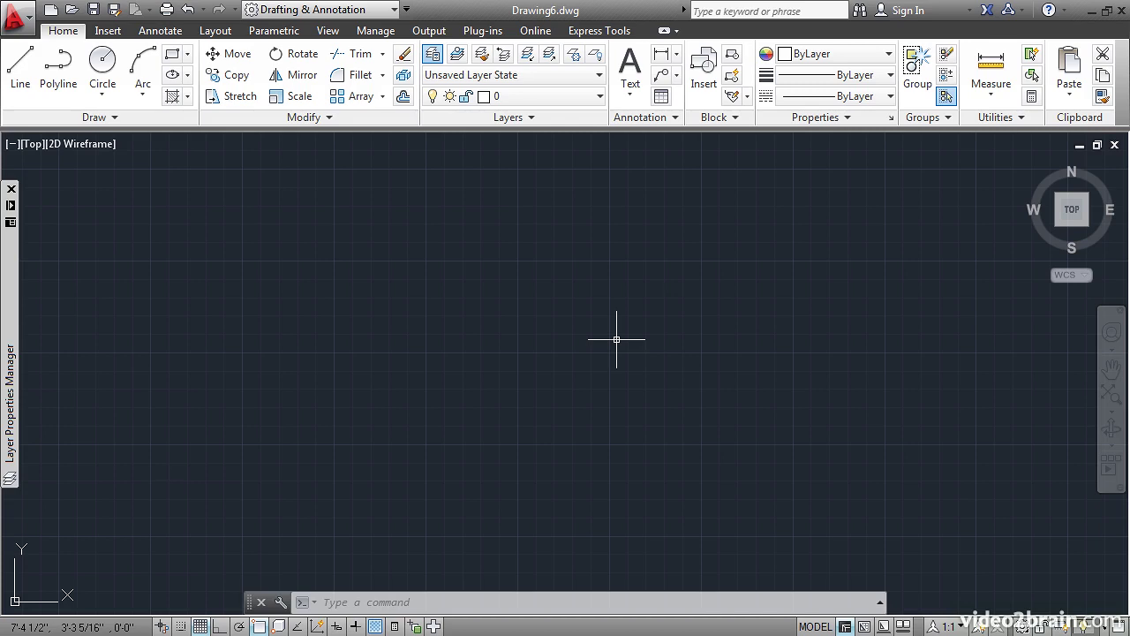
# Set the arc and circle smoothness display resolution to 2000 in the program options
pyautogui.write('op')
pyautogui.press('Return')
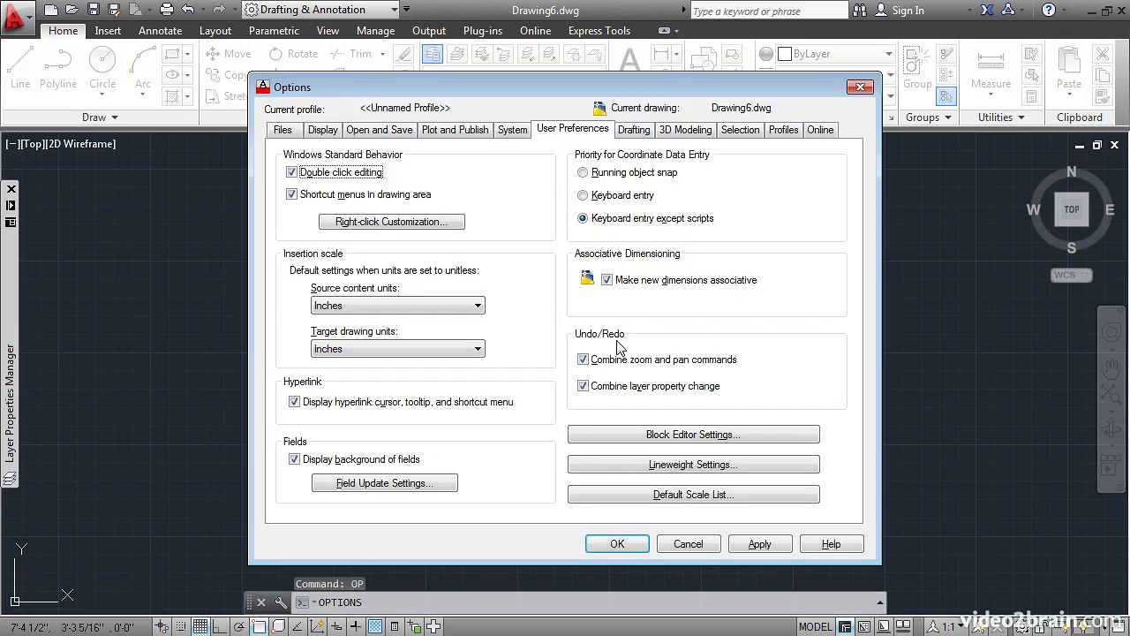
pyautogui.click(324, 132)
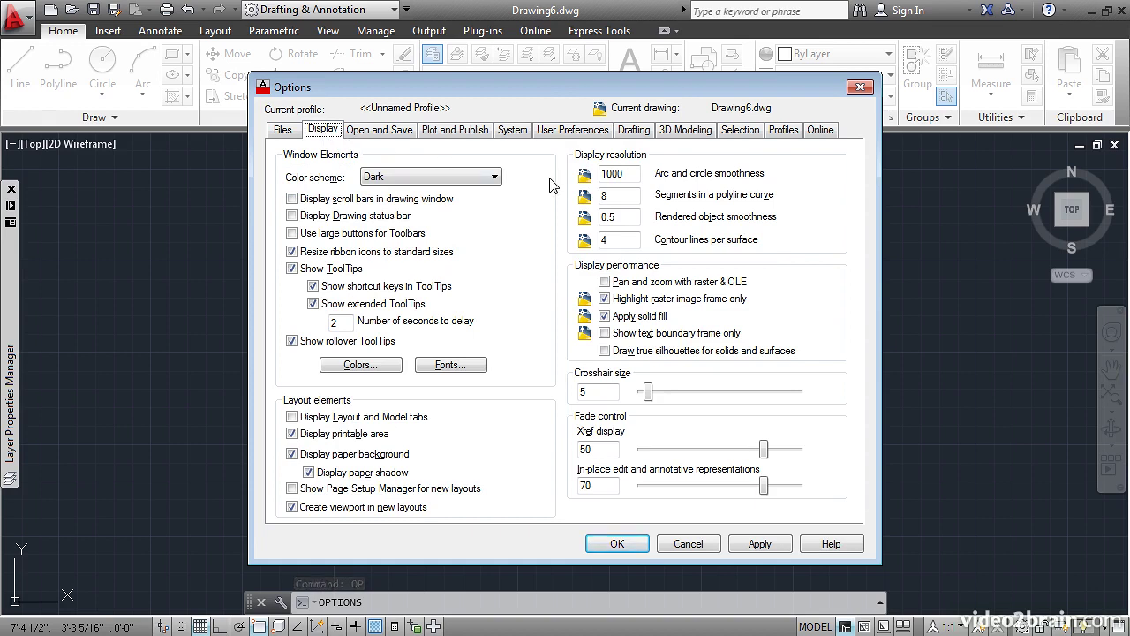
pyautogui.moveTo(632, 174); pyautogui.dragTo(587, 173)
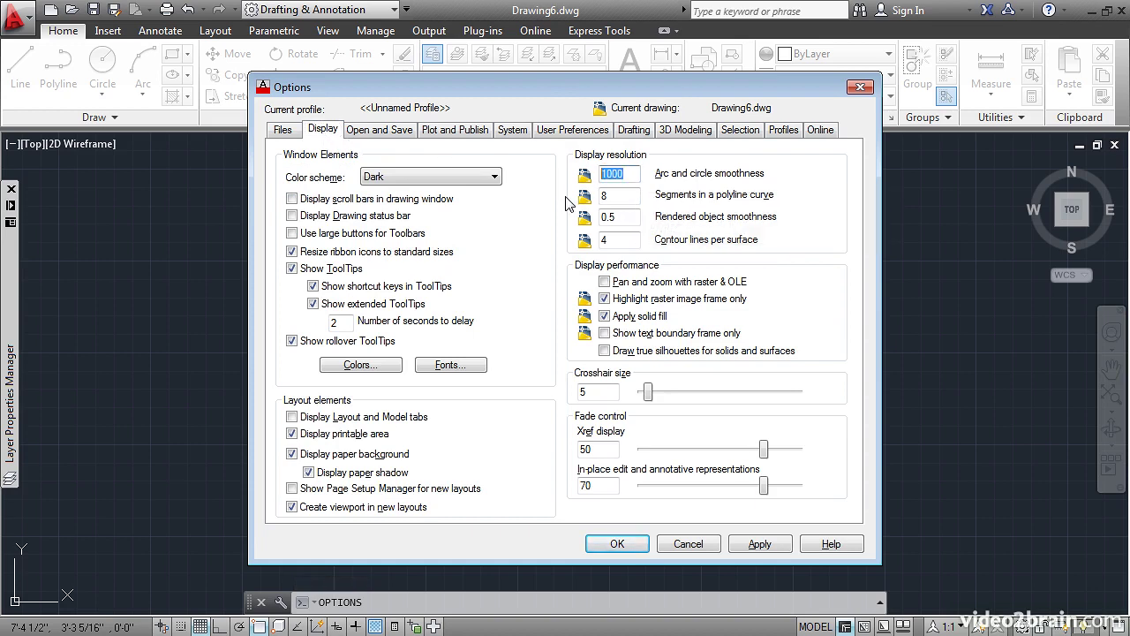
pyautogui.write('2000')
pyautogui.click(609, 543)
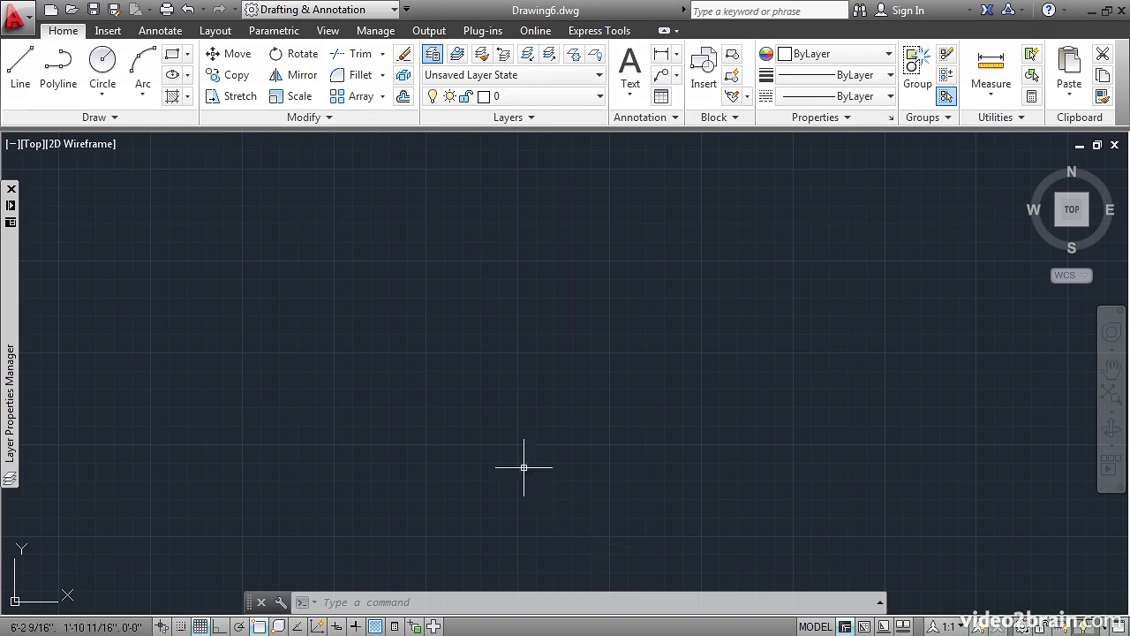
# Save the drawing as a drawing template (DWT) named "My custom template" in the Template folder
pyautogui.click(16, 21)
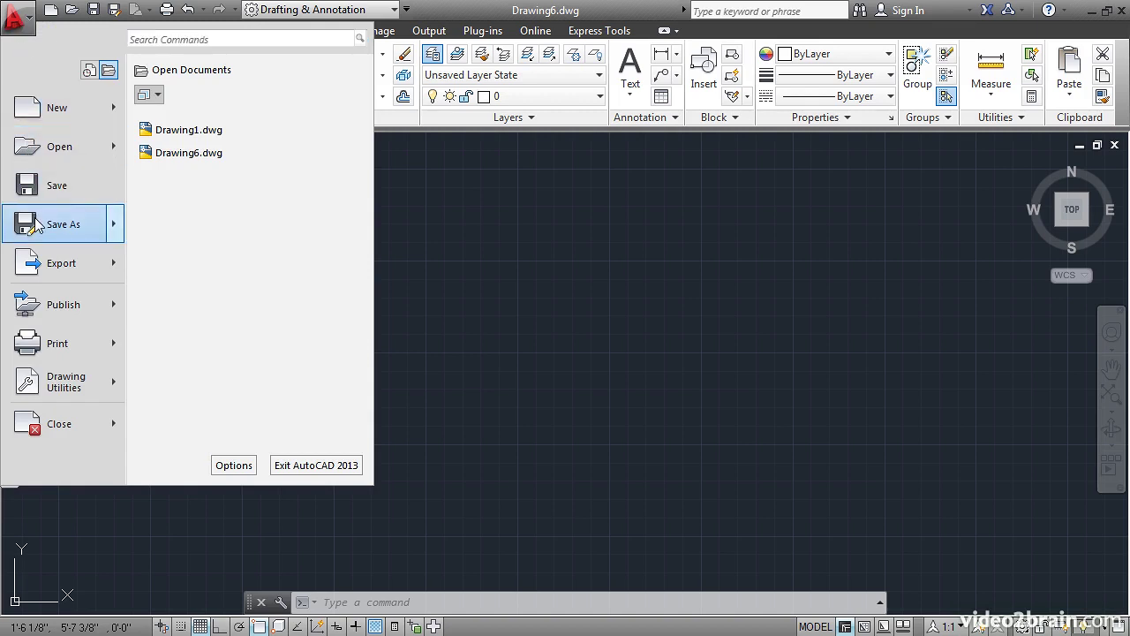
pyautogui.moveTo(58, 222)
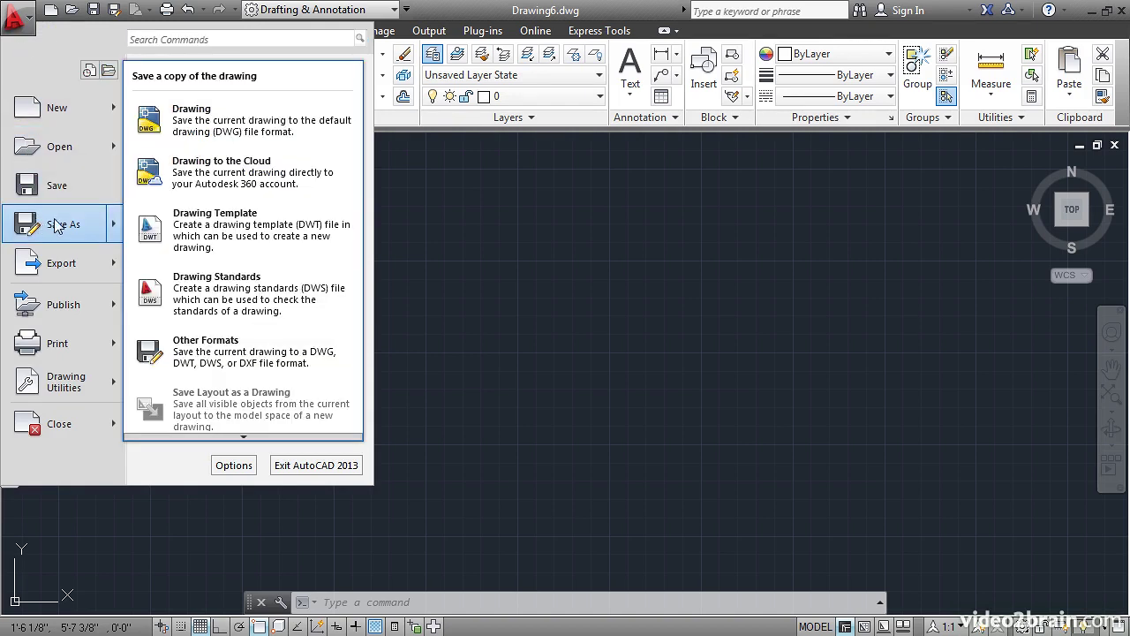
pyautogui.click(186, 231)
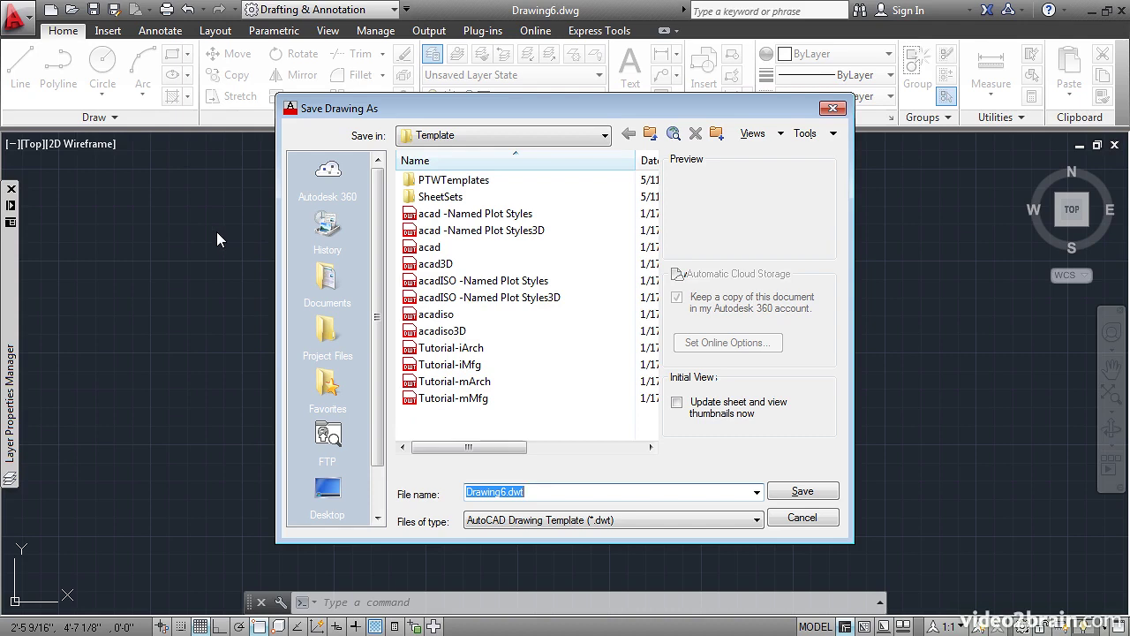
pyautogui.write('My custom template')
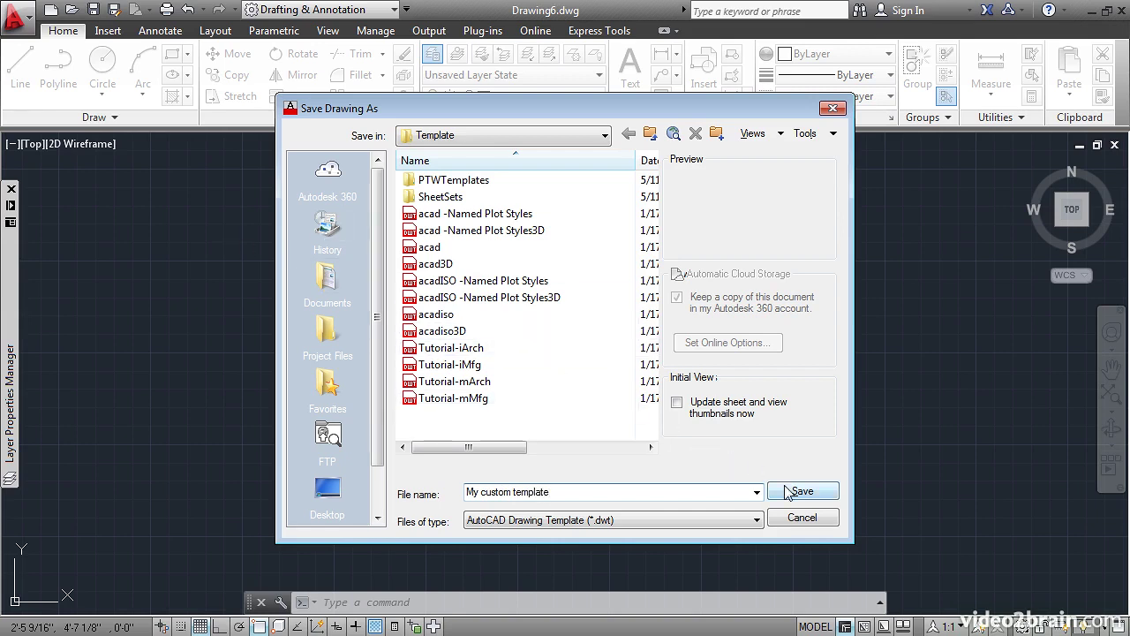
pyautogui.click(782, 489)
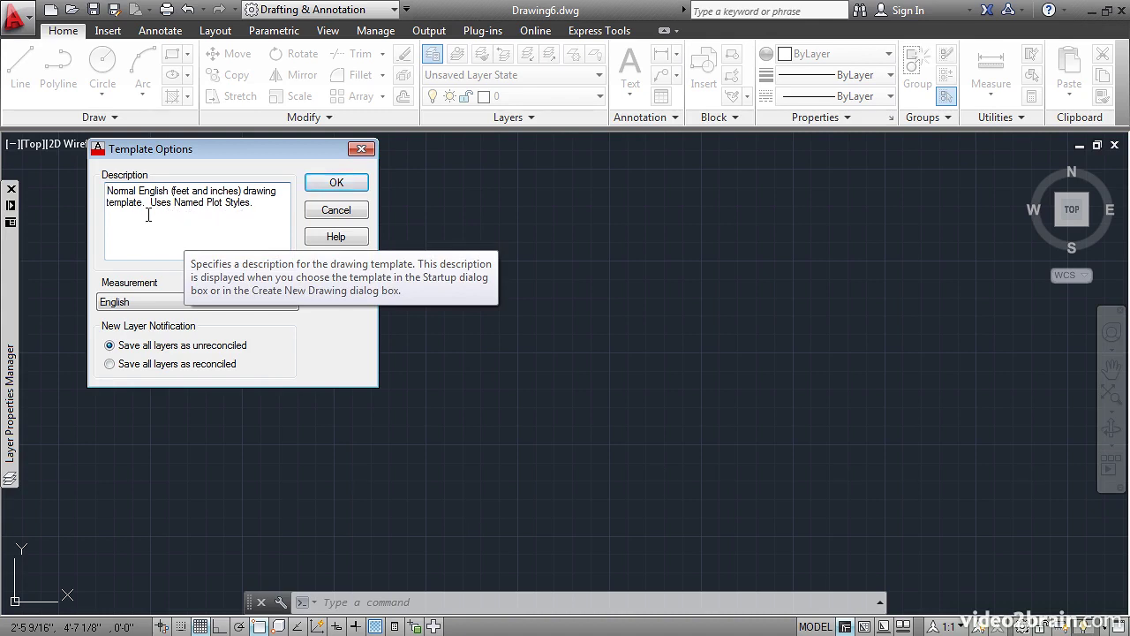
# Append "Uses Architectural units." to the template description and accept the template options
pyautogui.click(262, 218)
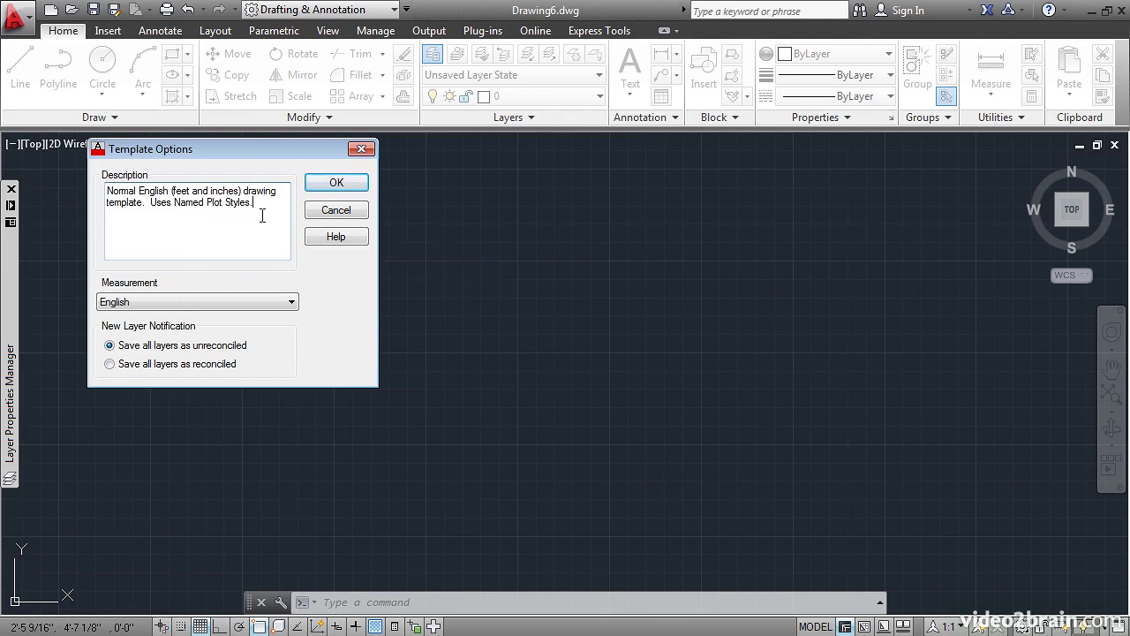
pyautogui.write('Uses Architectural units.')
pyautogui.click(316, 184)
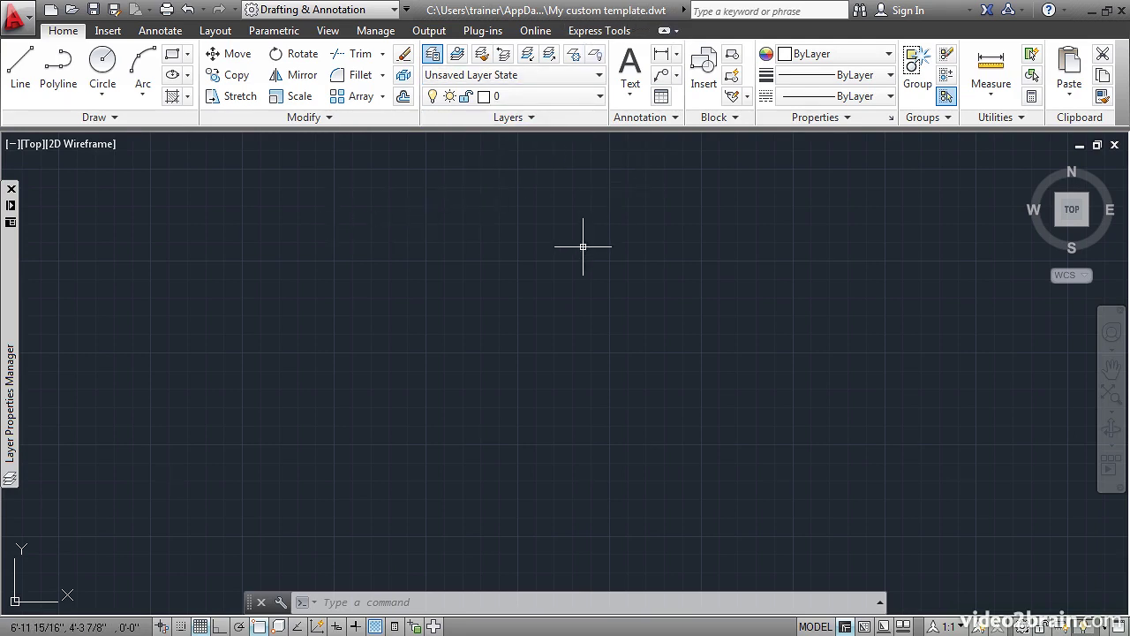
# Close the "My custom template" file
pyautogui.write('clo')
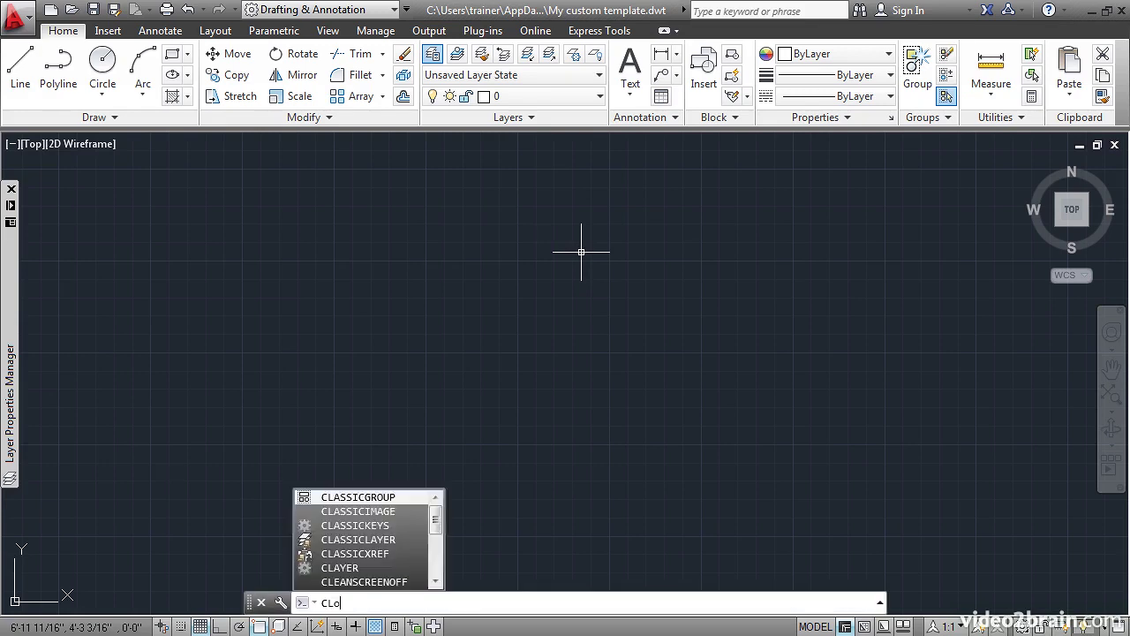
pyautogui.write('se')
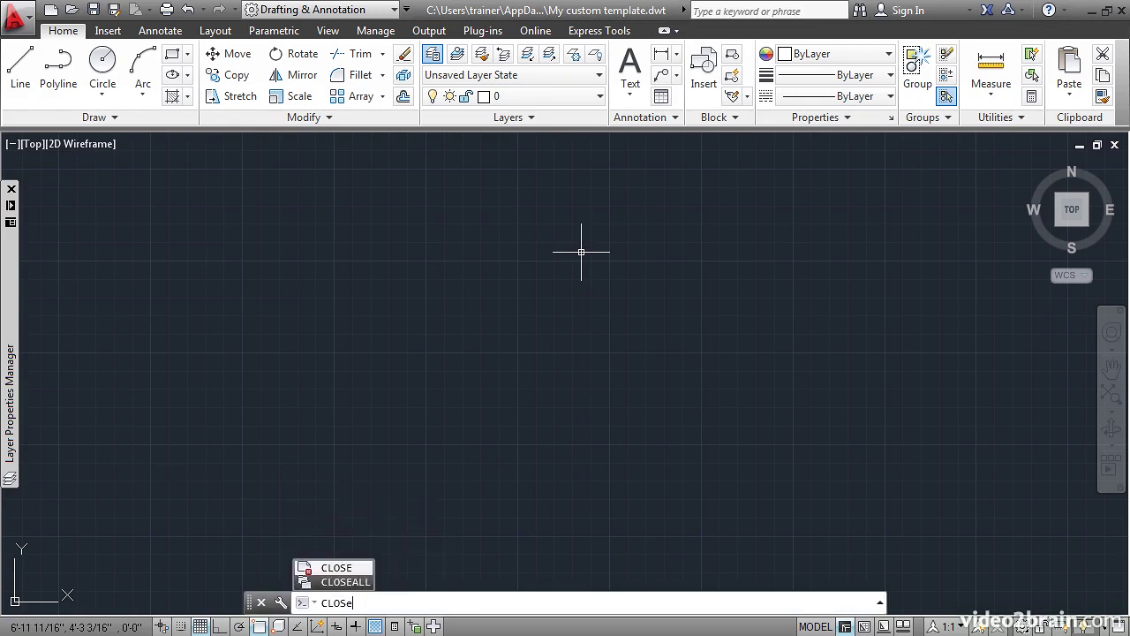
pyautogui.press('Return')
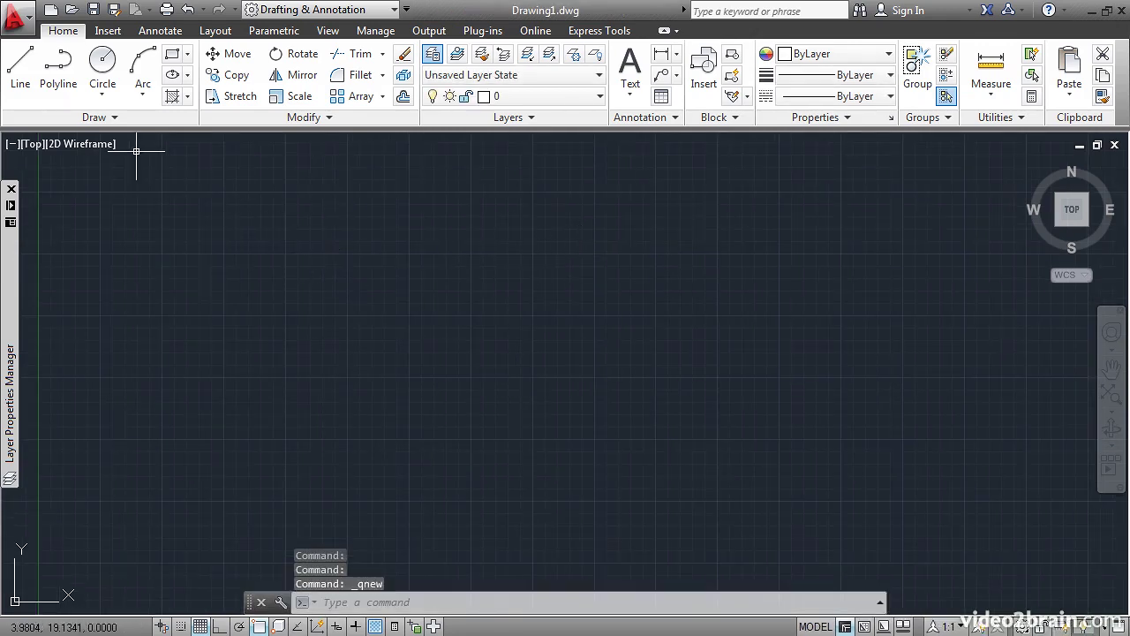
# Create a new drawing from the "My custom template" template
pyautogui.click(50, 10)
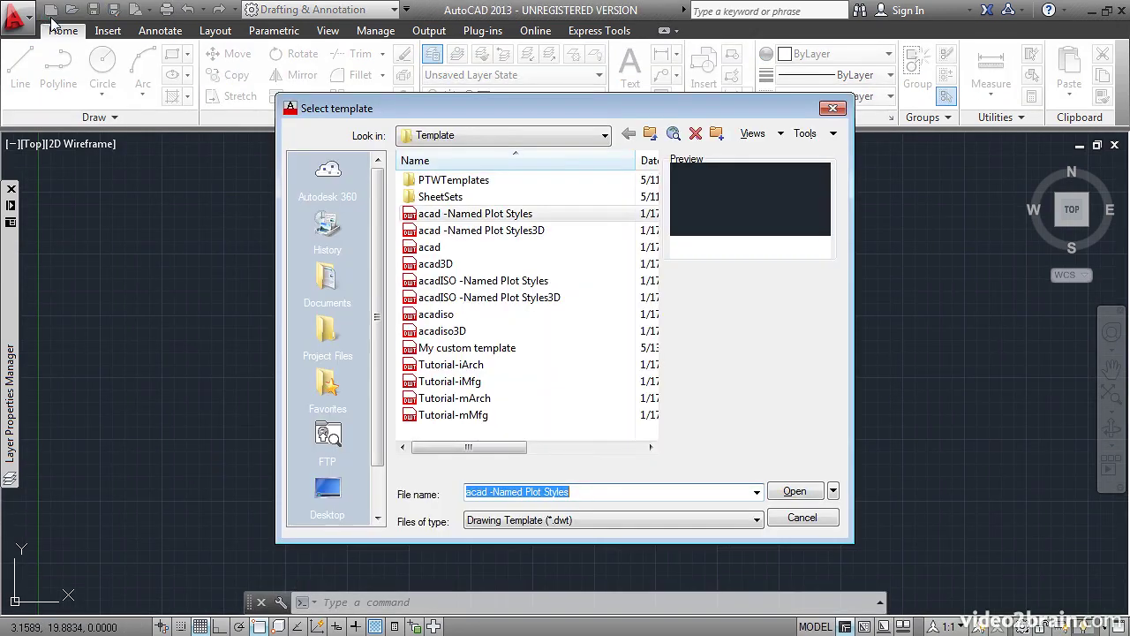
pyautogui.click(454, 349)
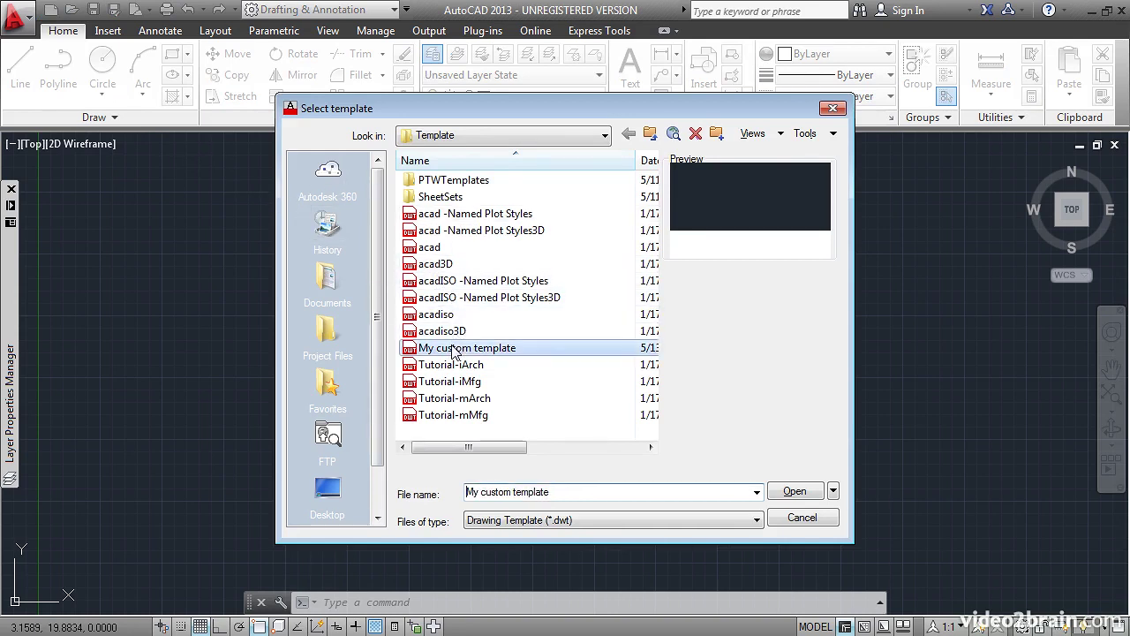
pyautogui.click(794, 491)
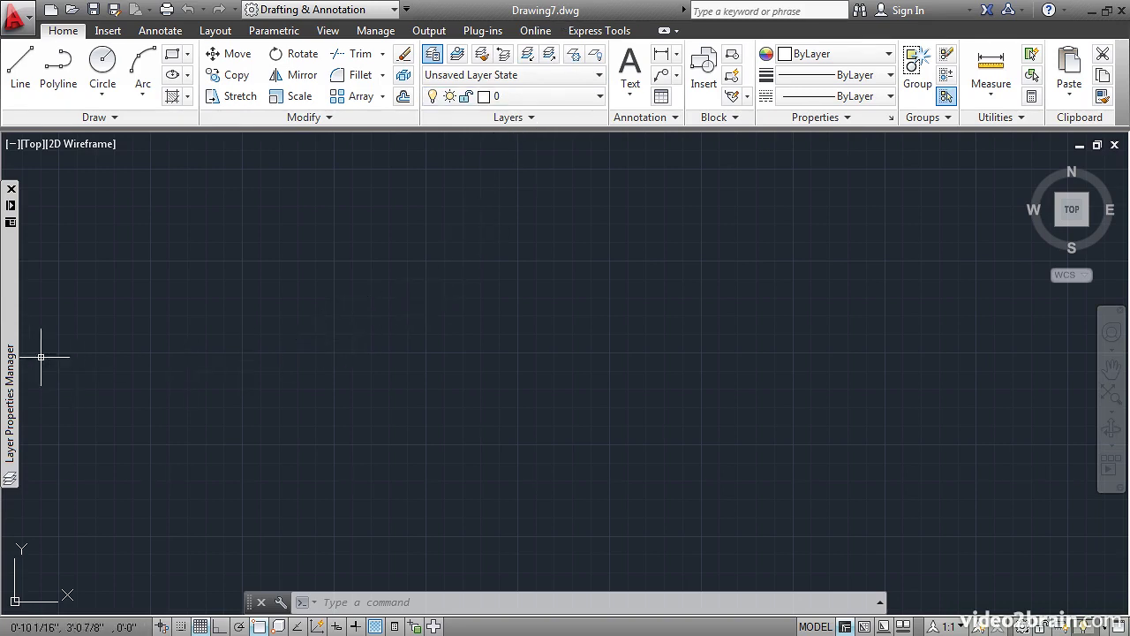
# Check the new drawing's layer list and its drawing units settings
pyautogui.moveTo(11, 340)
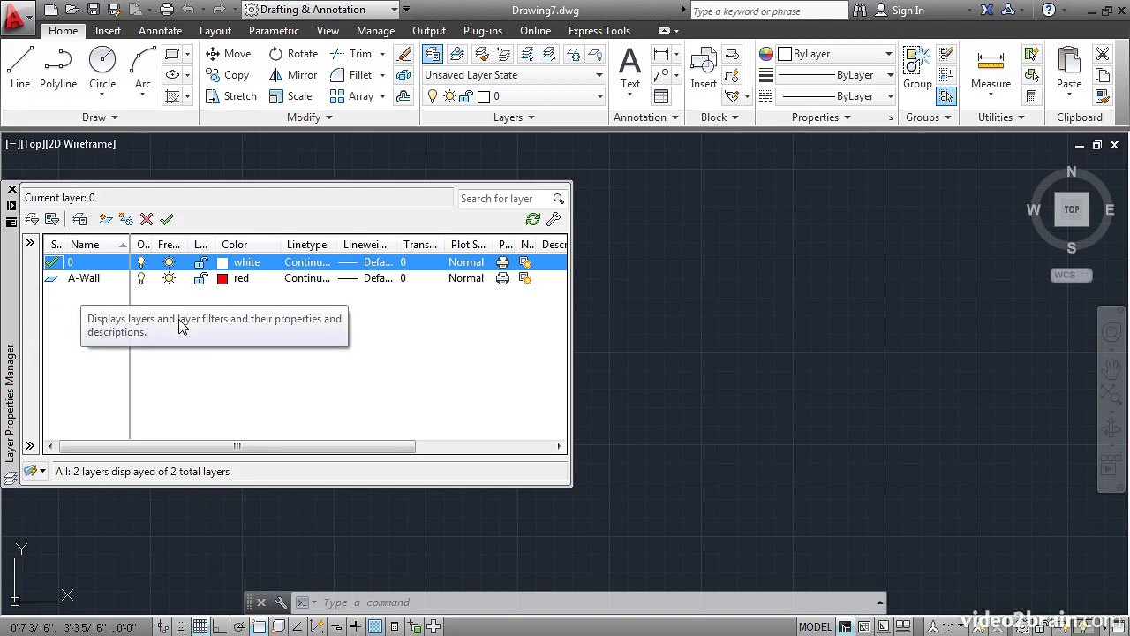
pyautogui.write('un')
pyautogui.press('Return')
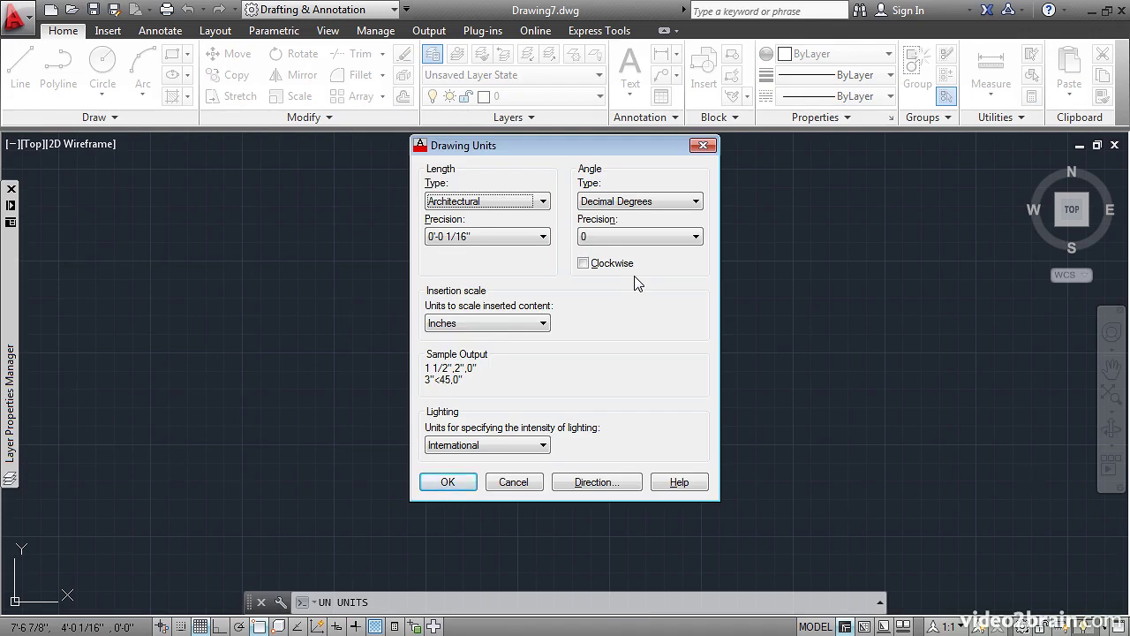
pyautogui.press('Return')
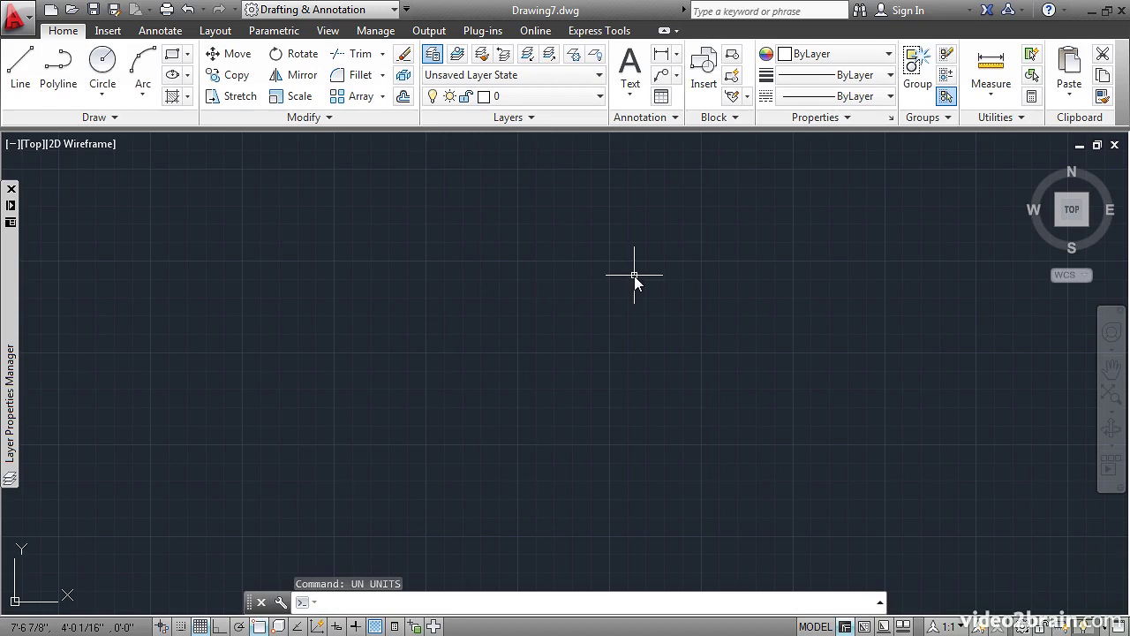